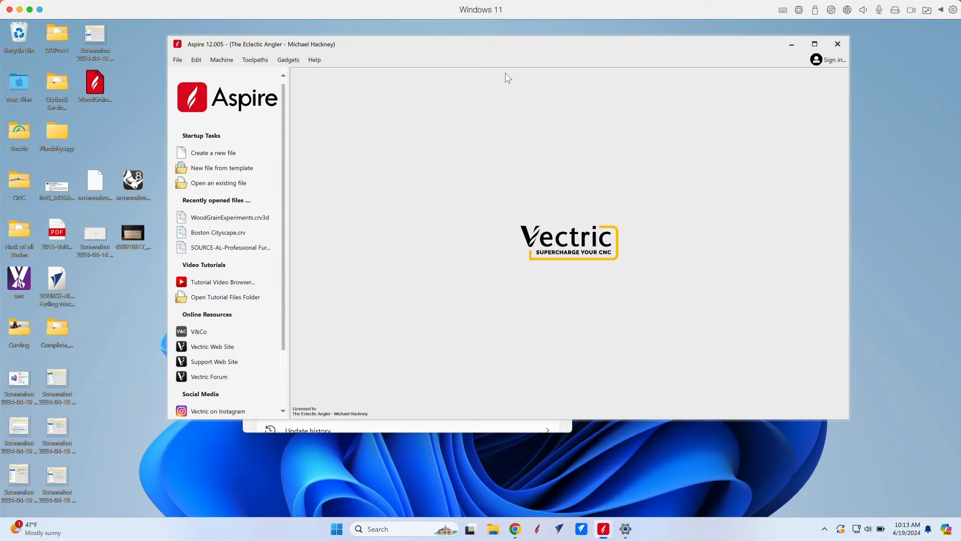
# Postpone the Aspire V12.005 release notes with Later, close the duplicate Aspire window, minimise the other.
pyautogui.click(737, 64)
pyautogui.moveTo(526, 52); pyautogui.dragTo(517, 71)
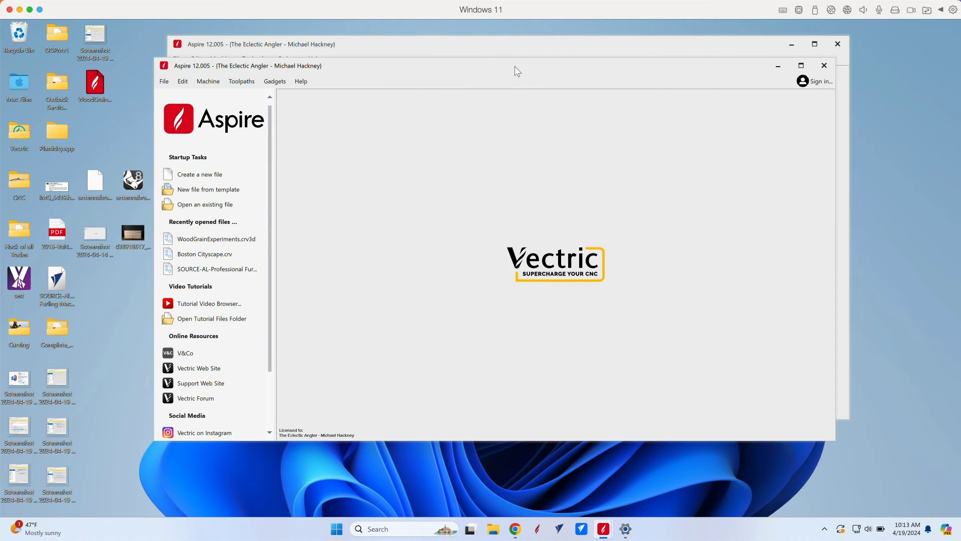
pyautogui.click(839, 44)
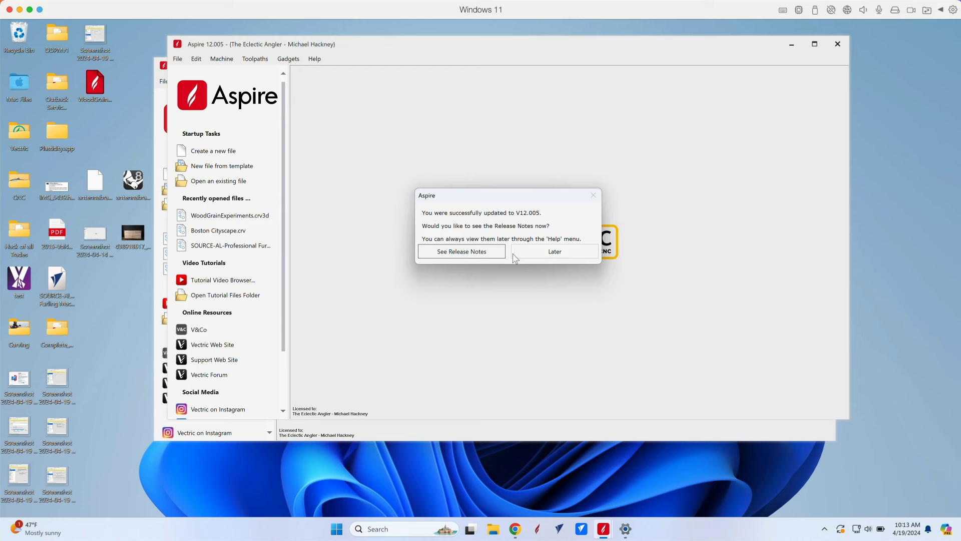
pyautogui.click(515, 254)
pyautogui.click(838, 44)
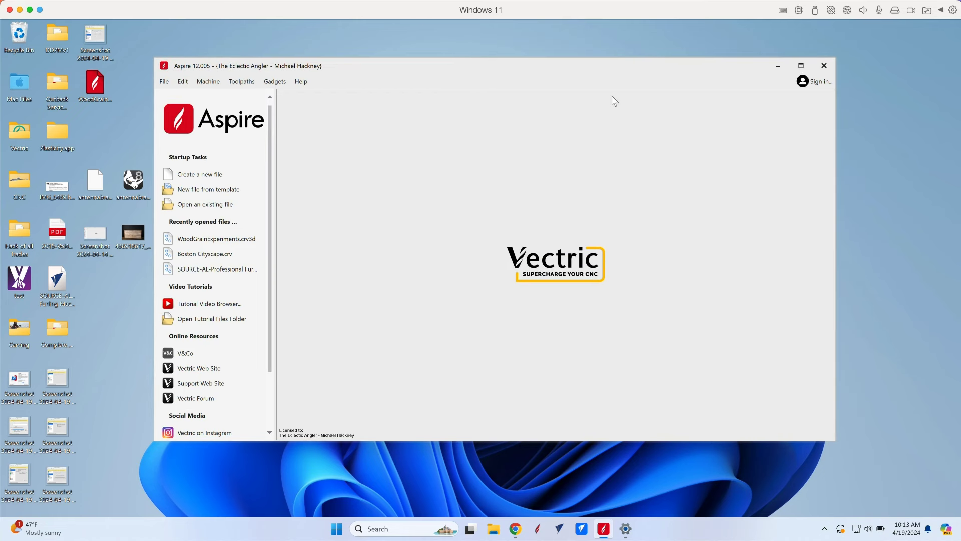
pyautogui.click(778, 66)
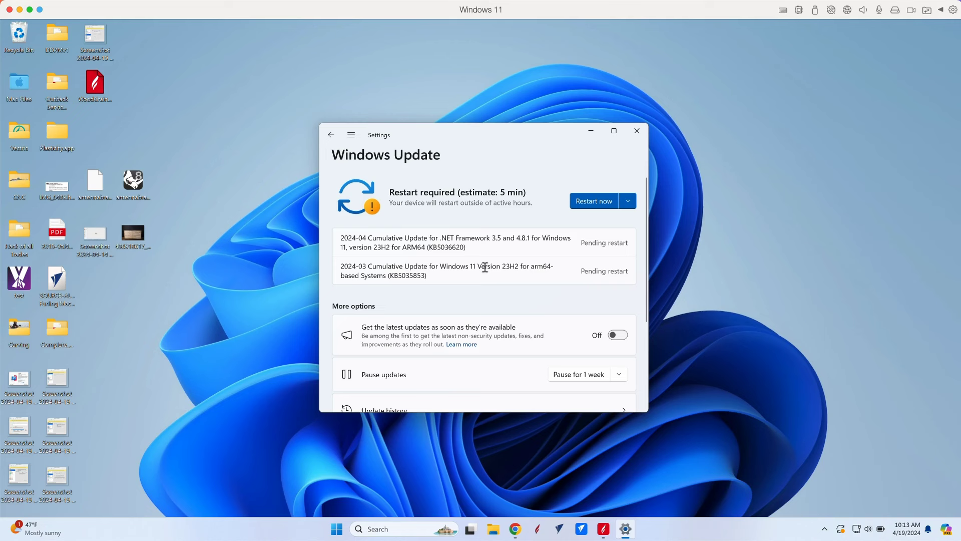
# Scroll past the two cumulative updates pending restart and look through the Windows update history.
pyautogui.scroll(-1, 485, 267)
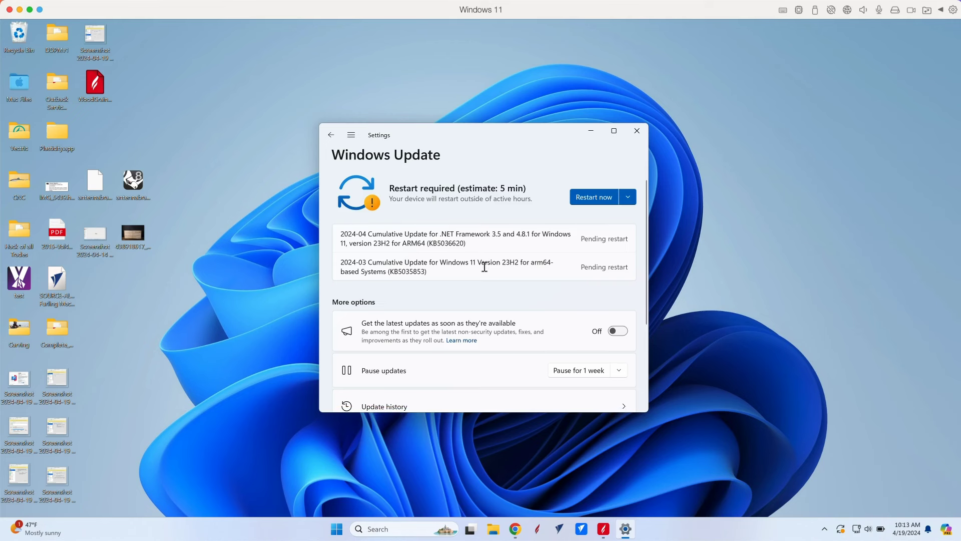
pyautogui.scroll(-1, 423, 270)
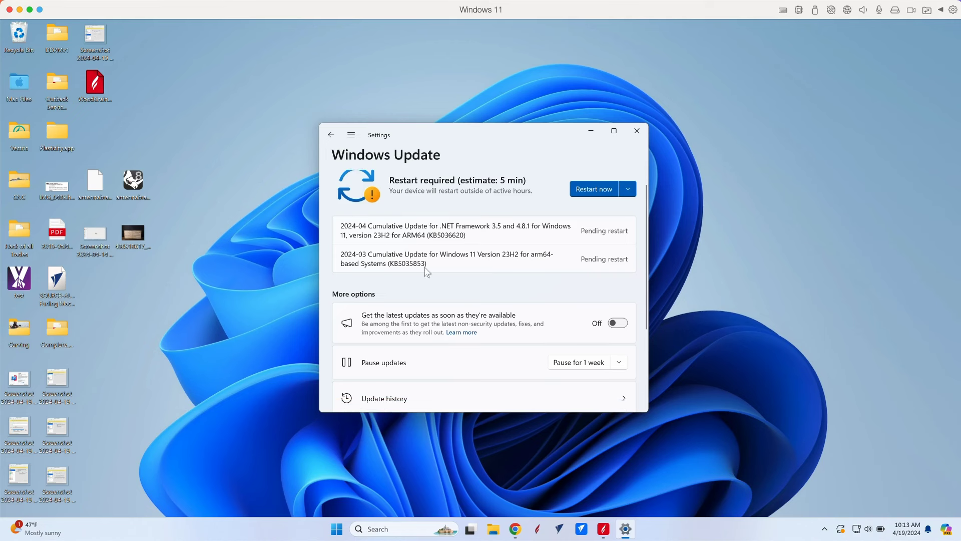
pyautogui.scroll(-2, 463, 271)
pyautogui.scroll(-3, 465, 271)
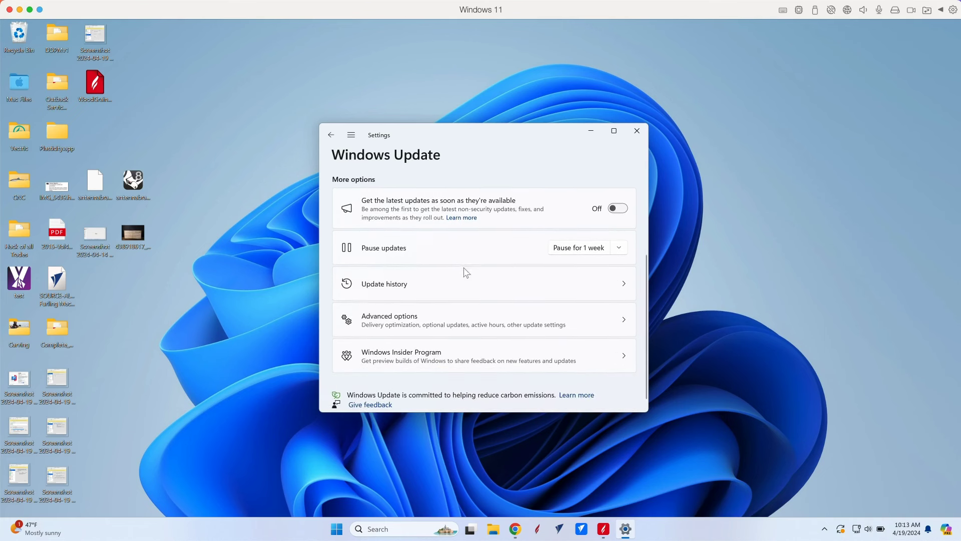
pyautogui.click(527, 280)
pyautogui.scroll(-3, 525, 279)
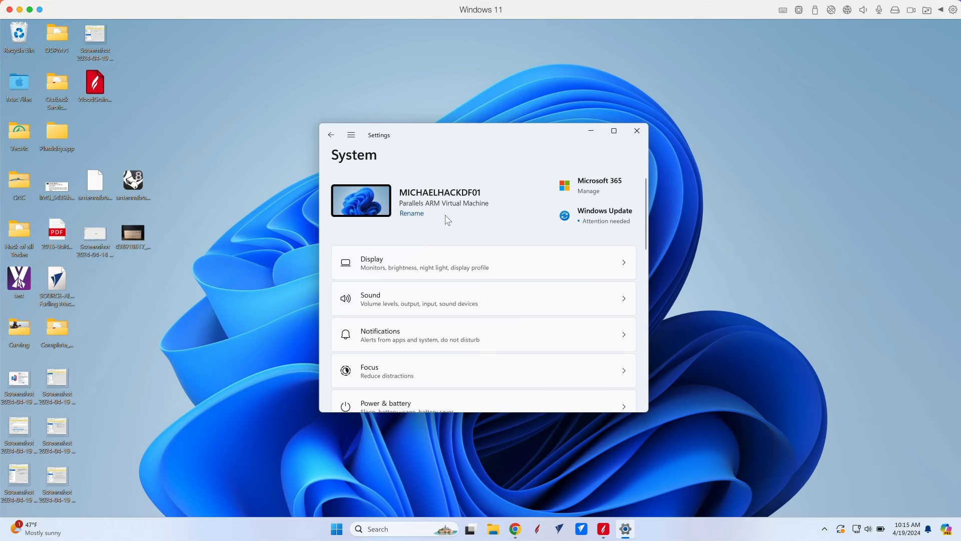
# Read the VM's Device and Windows specifications on the System > About page, then close Settings.
pyautogui.scroll(-5, 473, 220)
pyautogui.scroll(-1, 474, 222)
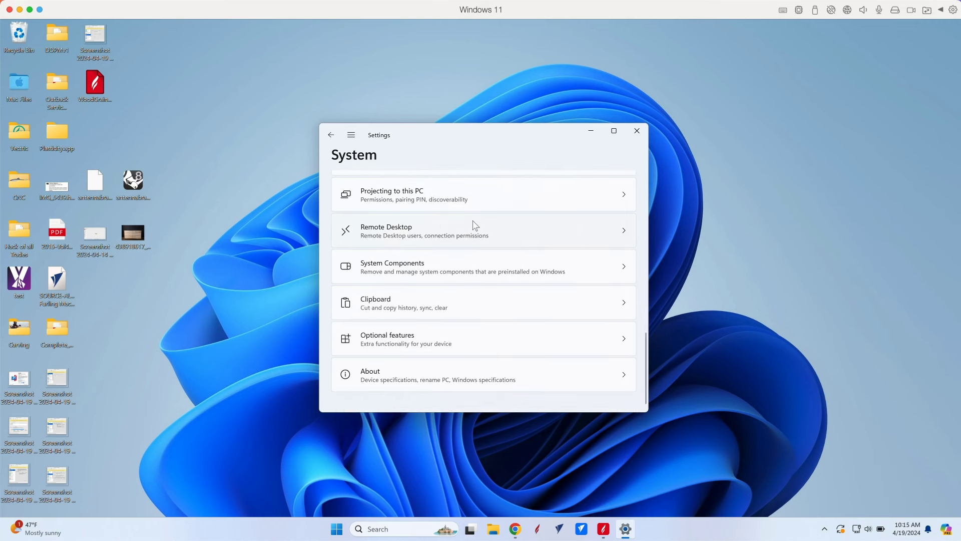
pyautogui.click(417, 373)
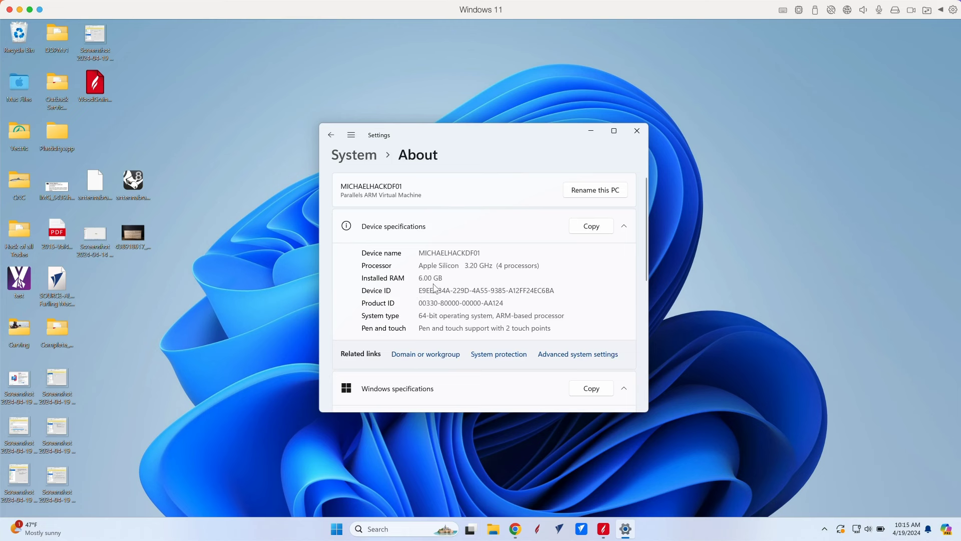
pyautogui.scroll(-1, 512, 280)
pyautogui.scroll(-3, 512, 281)
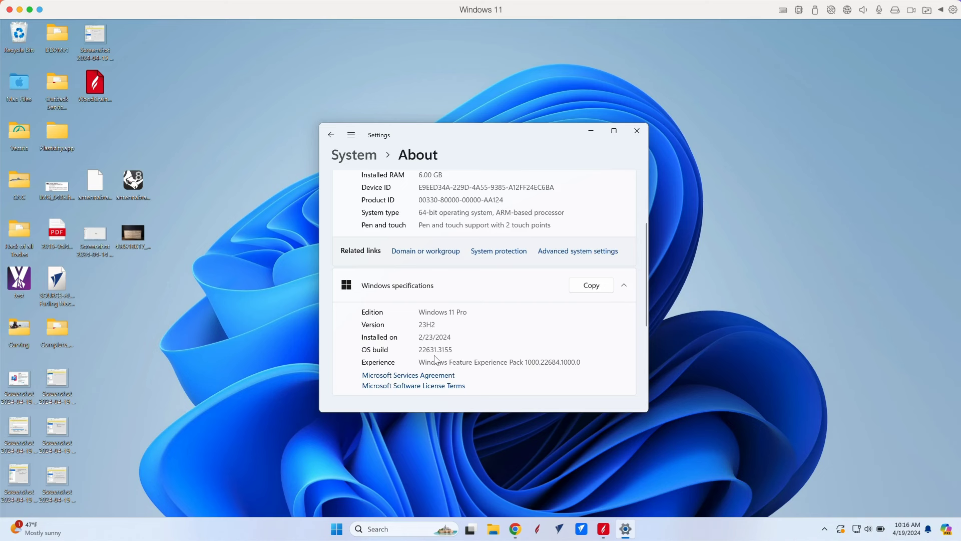
pyautogui.scroll(-1, 478, 345)
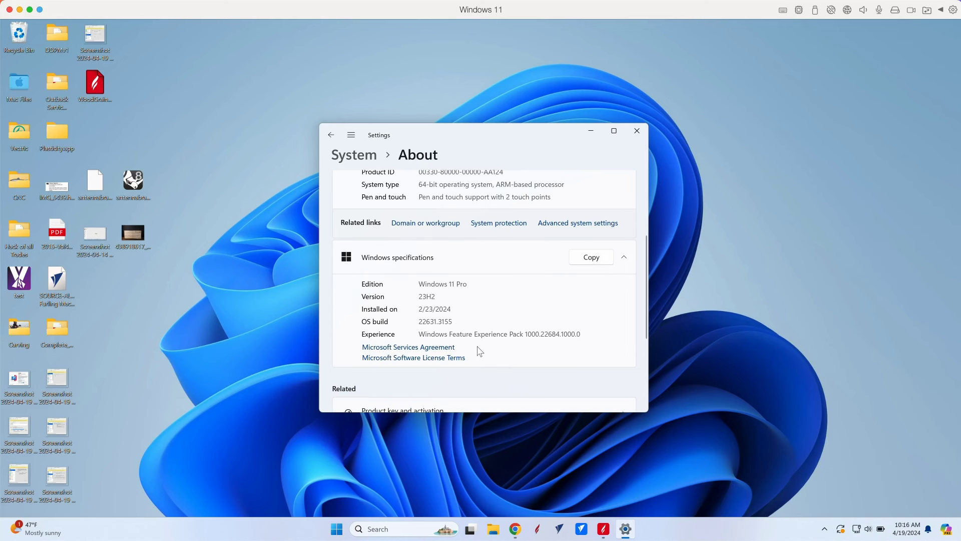
pyautogui.click(637, 131)
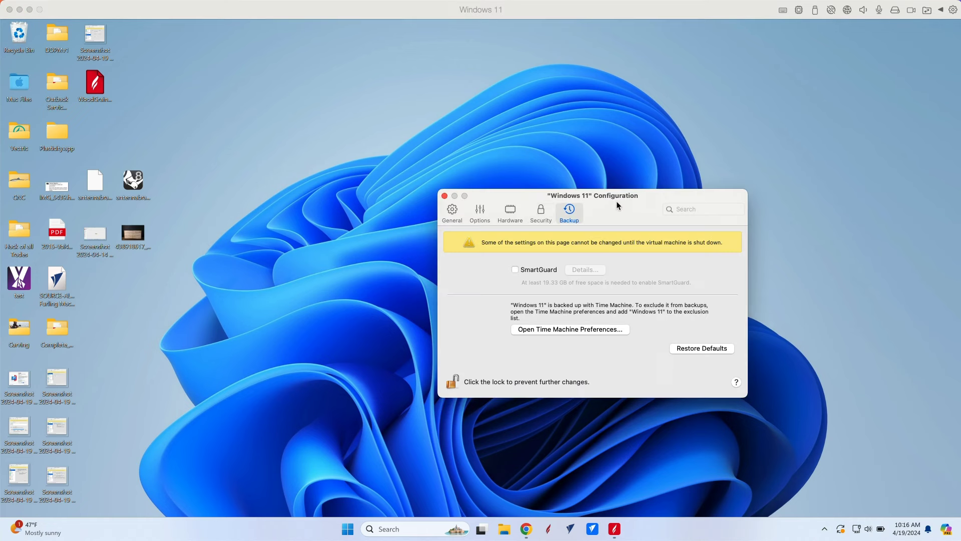
# Step through the VM's General, Options, Optimization and Sharing pages to the Share Windows settings.
pyautogui.click(457, 211)
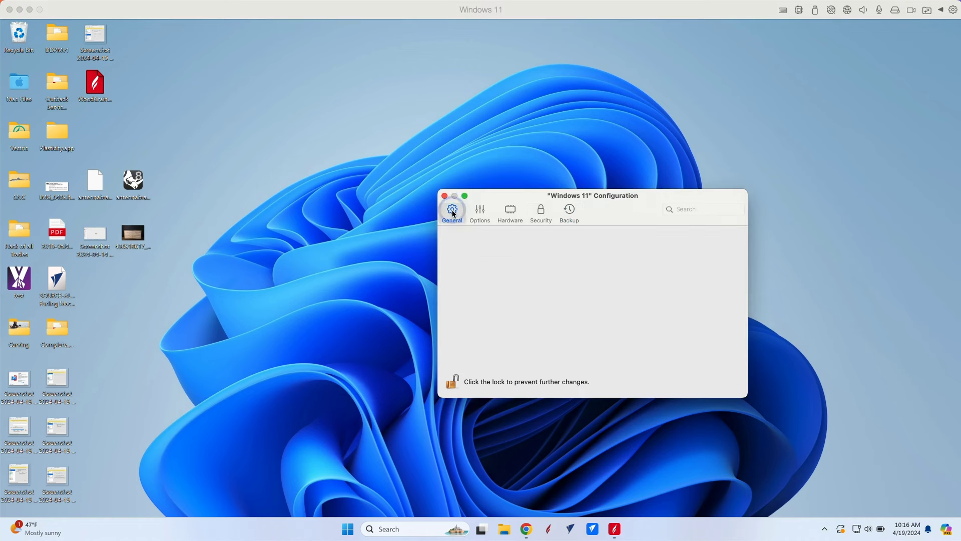
pyautogui.moveTo(649, 208); pyautogui.dragTo(581, 140)
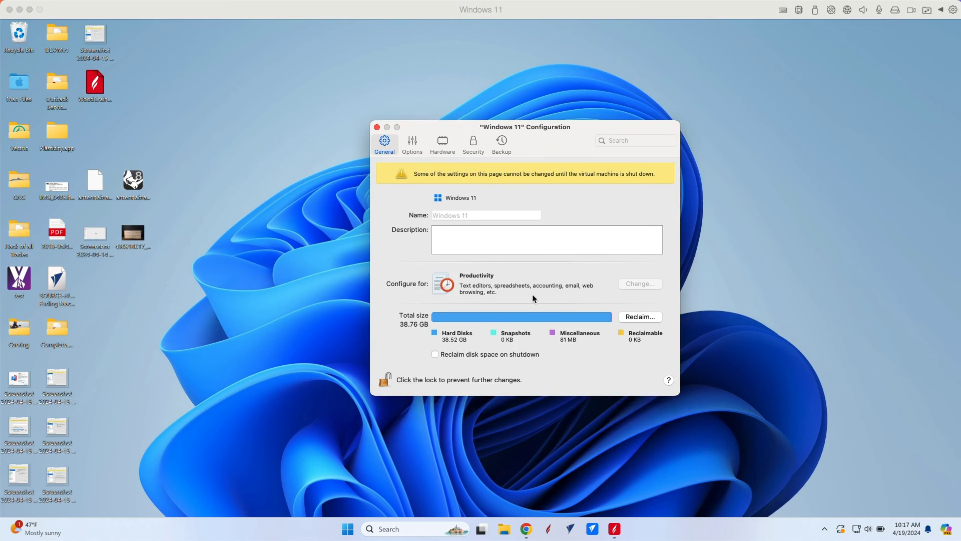
pyautogui.click(412, 144)
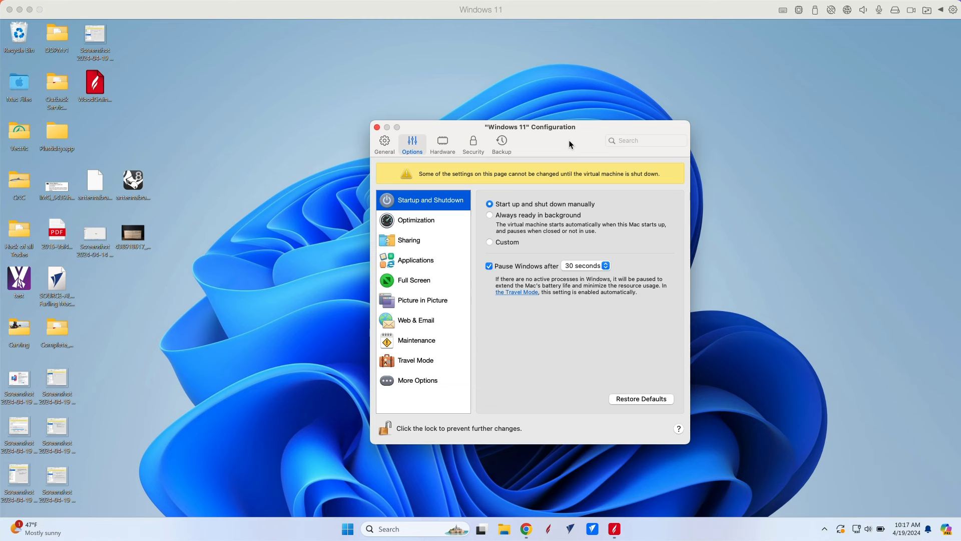
pyautogui.click(430, 221)
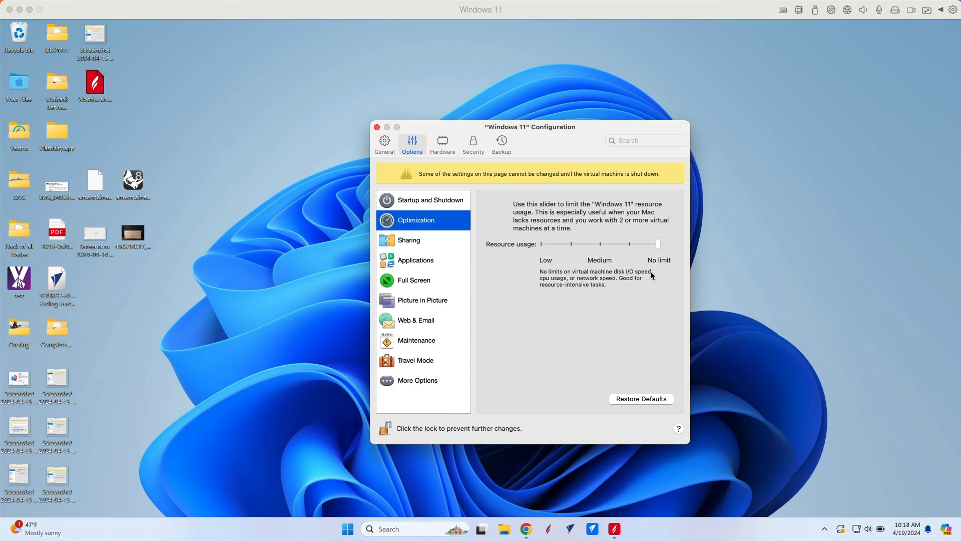
pyautogui.click(405, 243)
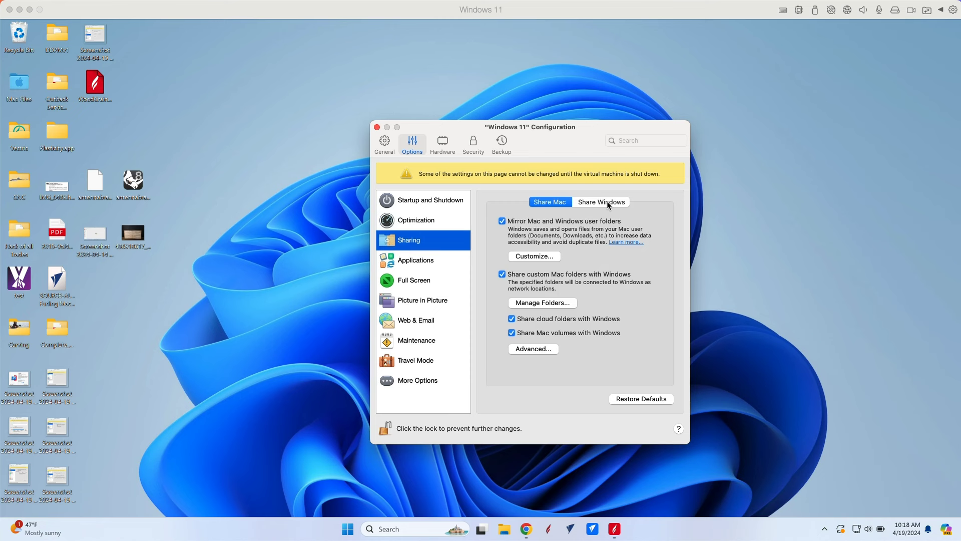
pyautogui.click(608, 203)
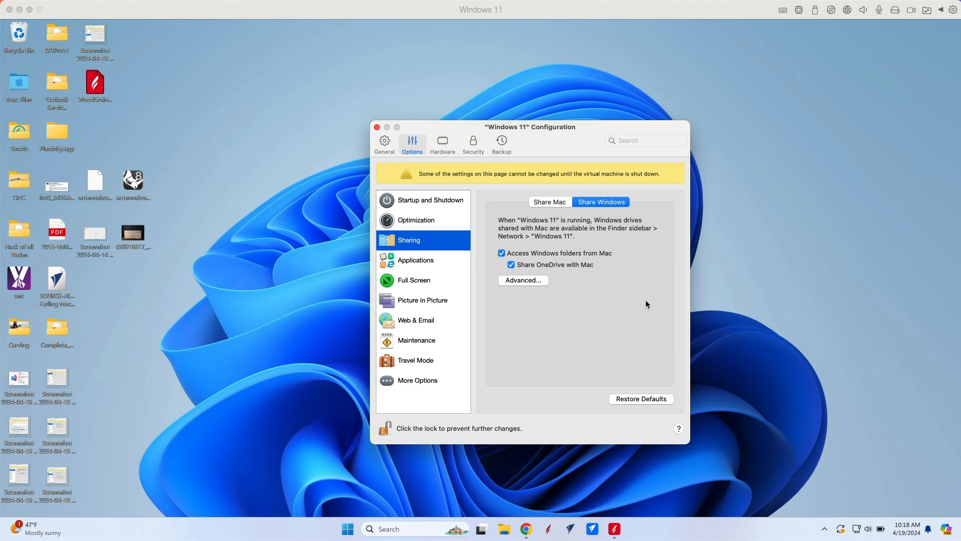
# Browse Applications, Full Screen, Picture in Picture, Web & Email, Maintenance, Travel Mode and More Options, then Hardware.
pyautogui.click(427, 266)
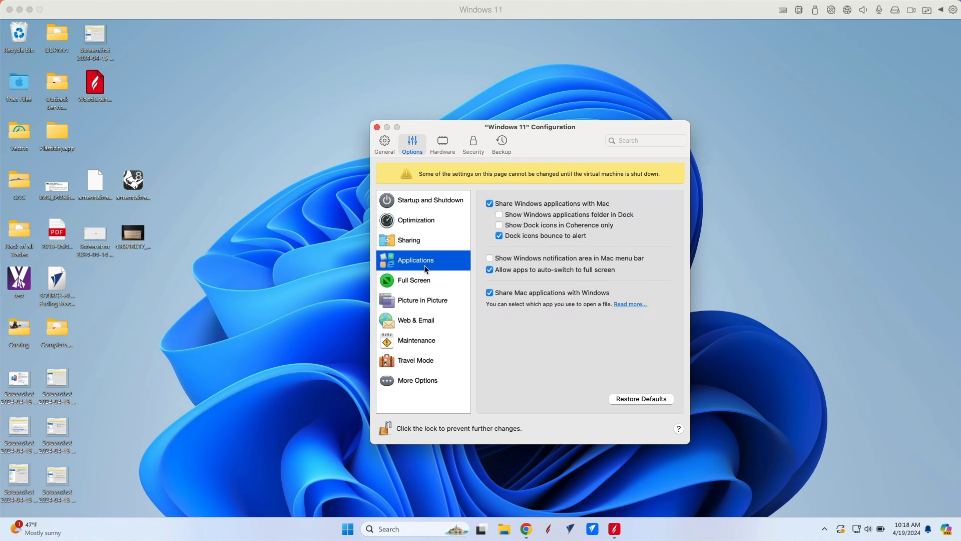
pyautogui.click(419, 284)
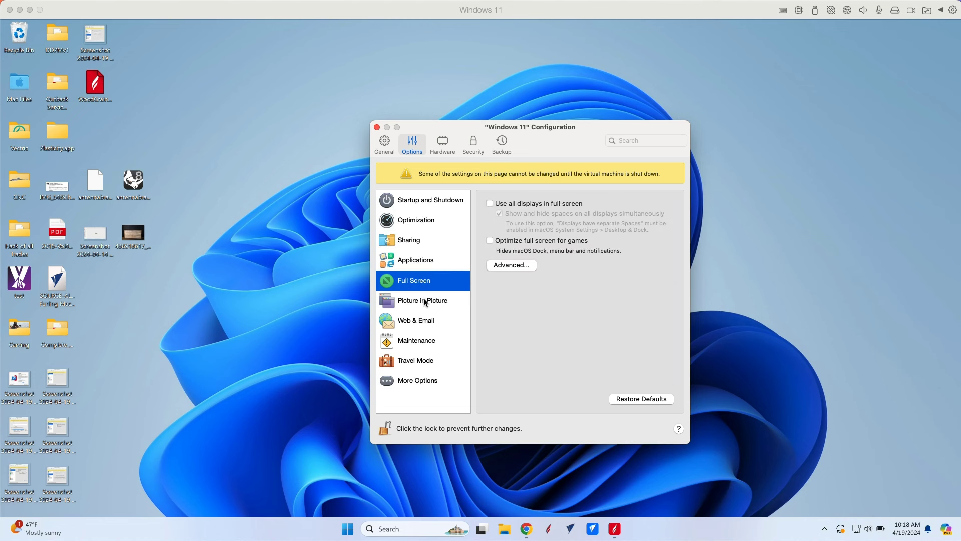
pyautogui.click(423, 302)
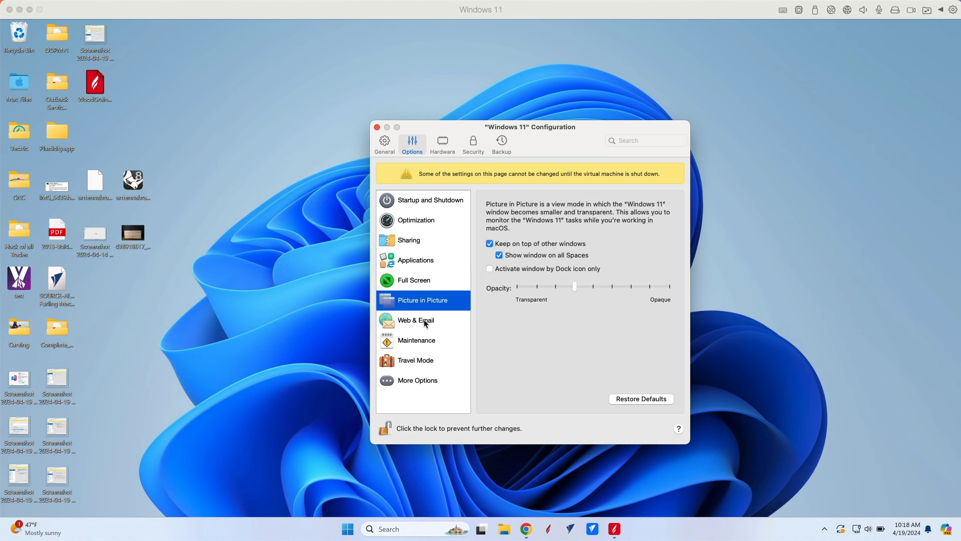
pyautogui.click(425, 322)
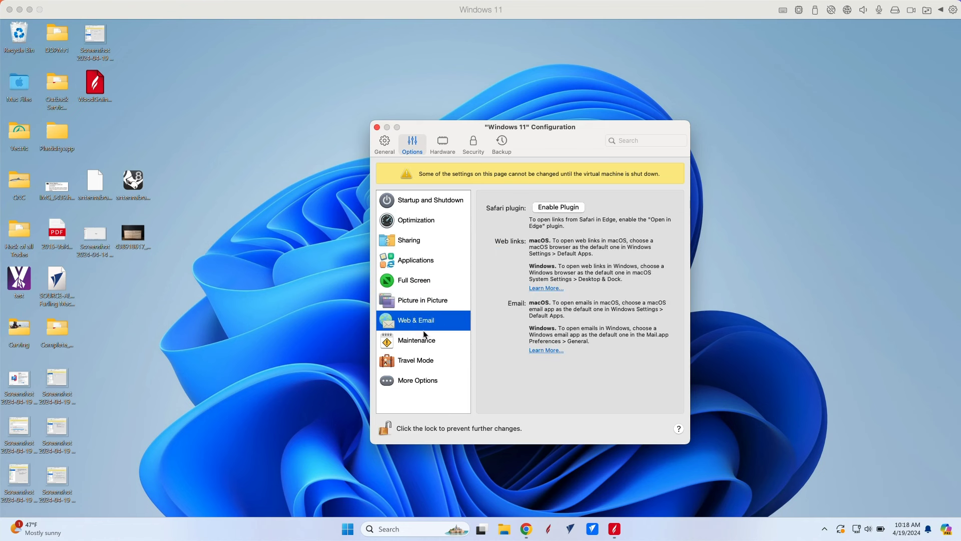
pyautogui.click(425, 344)
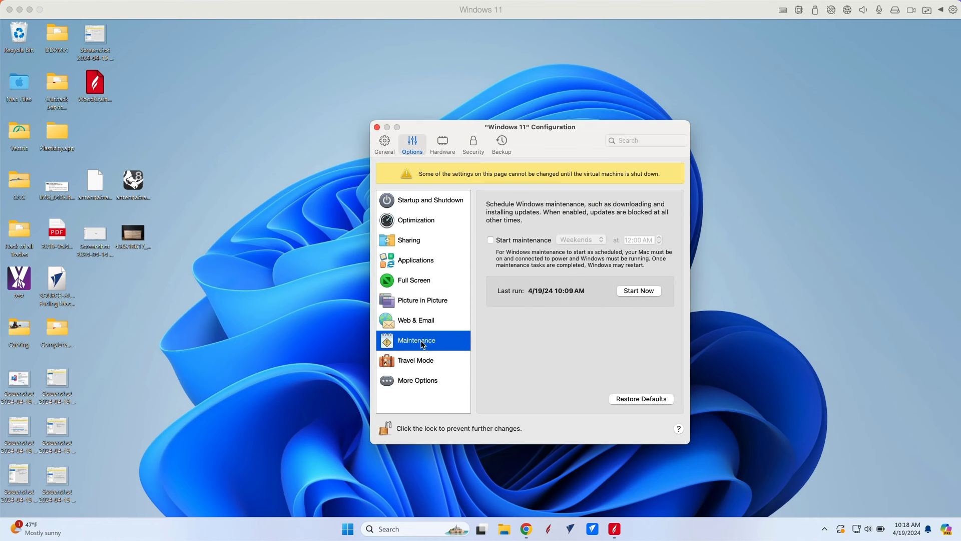
pyautogui.click(415, 361)
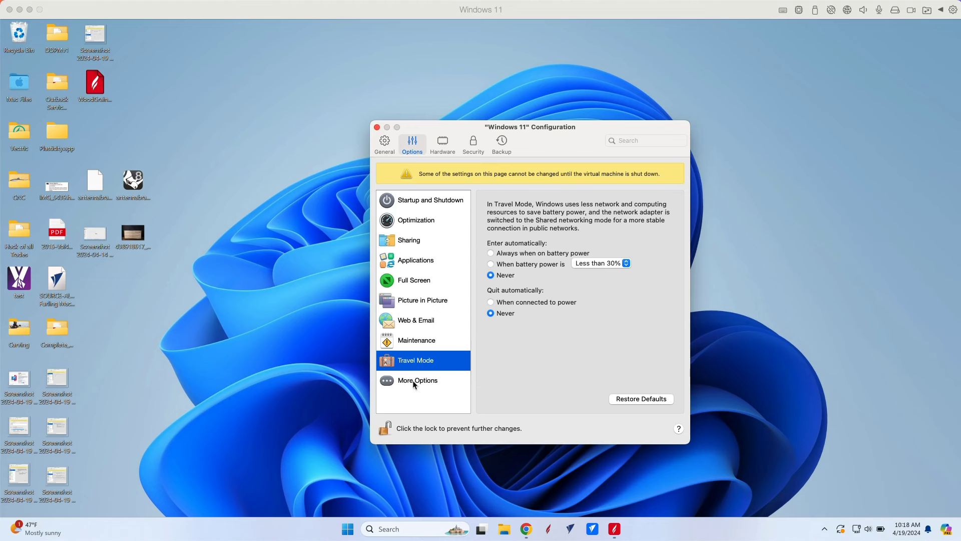
pyautogui.click(413, 383)
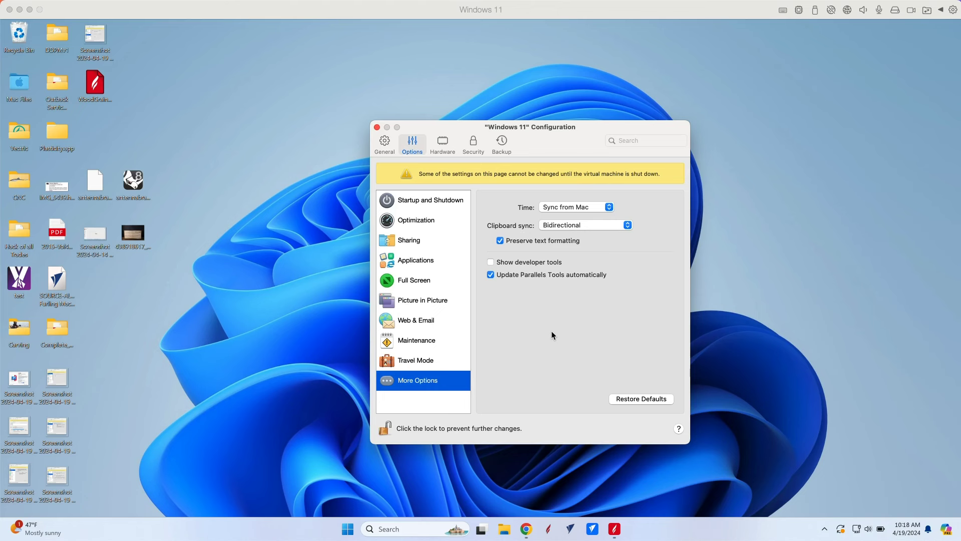
pyautogui.click(442, 143)
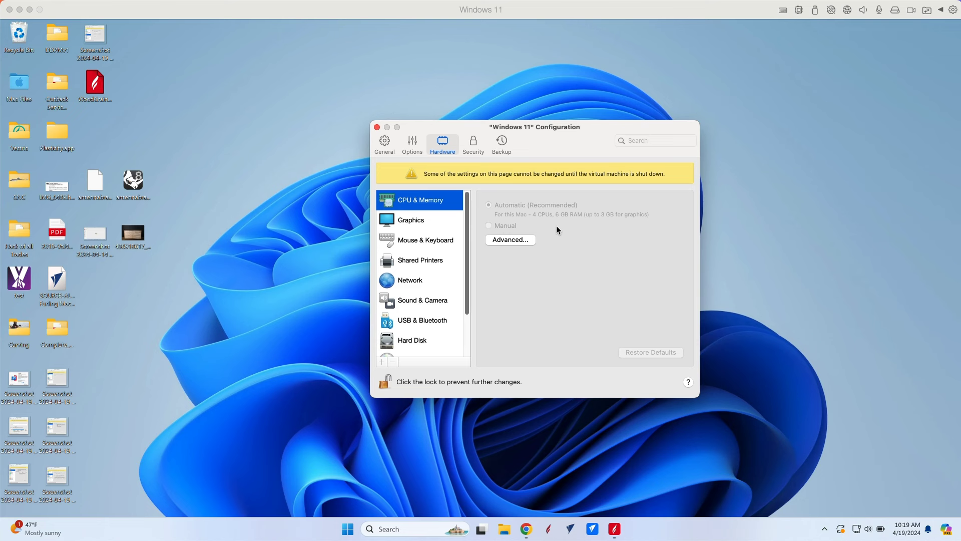
# Check the Graphics, Mouse & Keyboard, Shared Printers, Network and Sound & Camera pages, ending on USB & Bluetooth.
pyautogui.click(404, 222)
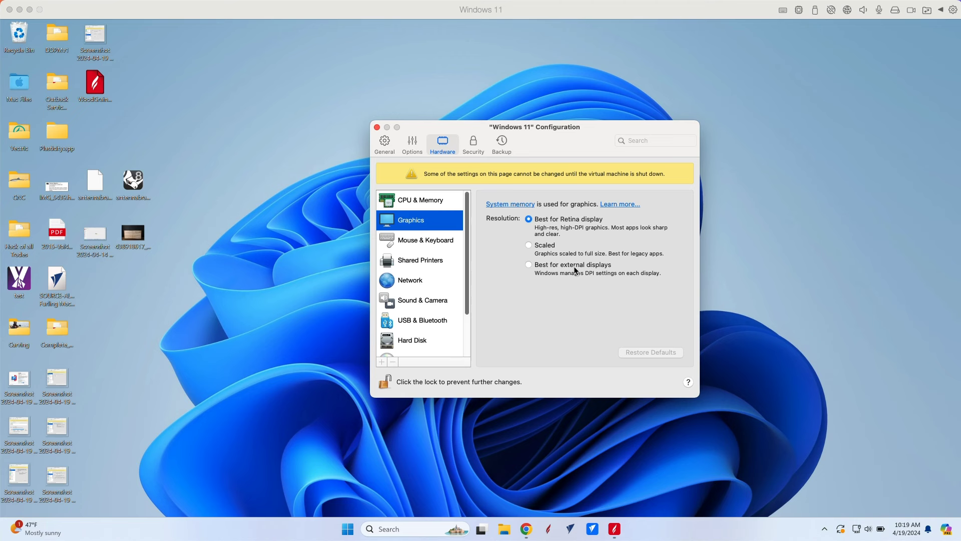
pyautogui.click(460, 241)
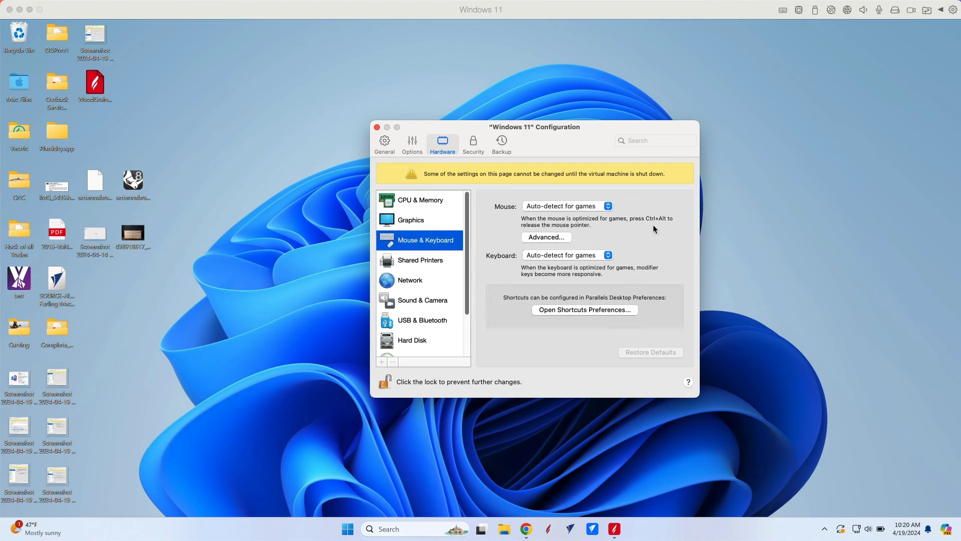
pyautogui.click(415, 264)
pyautogui.scroll(-2, 413, 270)
pyautogui.scroll(-1, 413, 270)
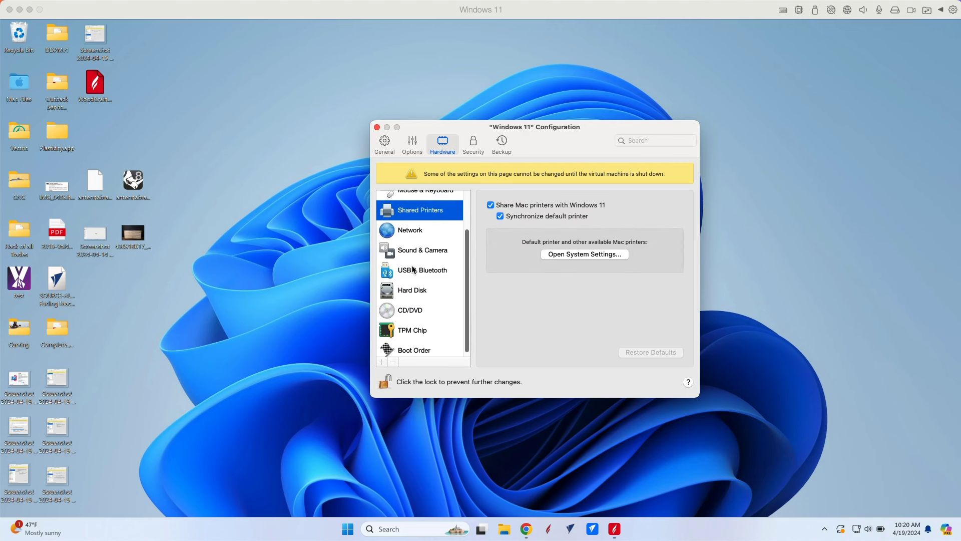
pyautogui.click(420, 232)
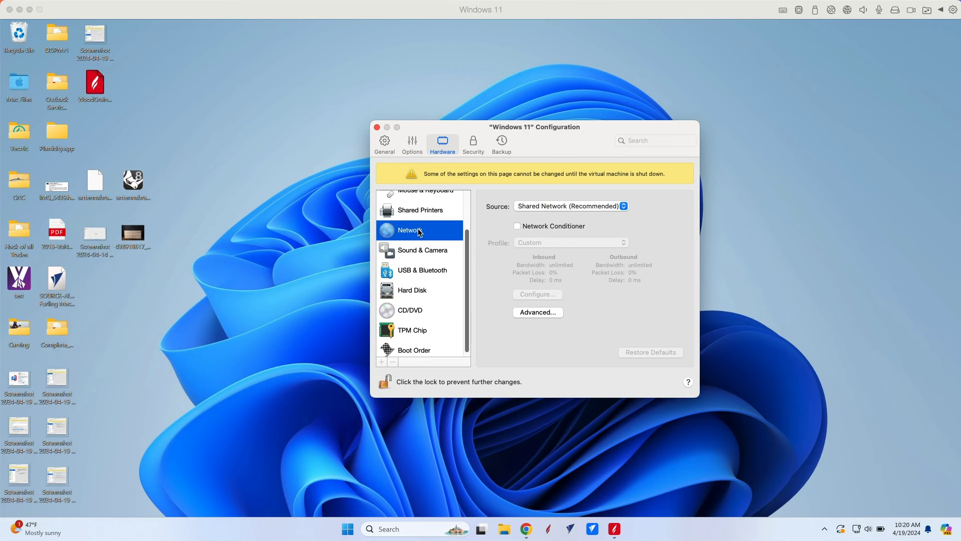
pyautogui.click(409, 252)
pyautogui.scroll(-1, 413, 265)
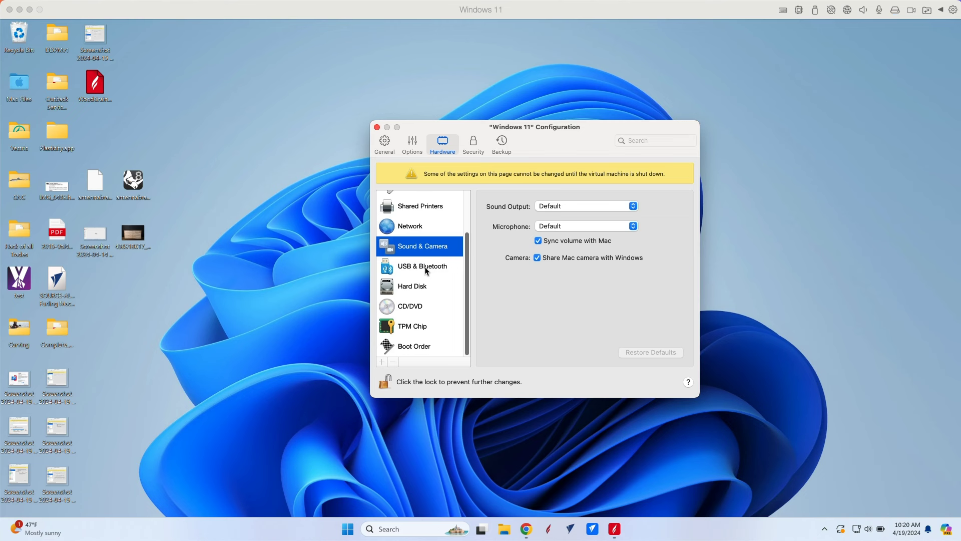
pyautogui.click(427, 270)
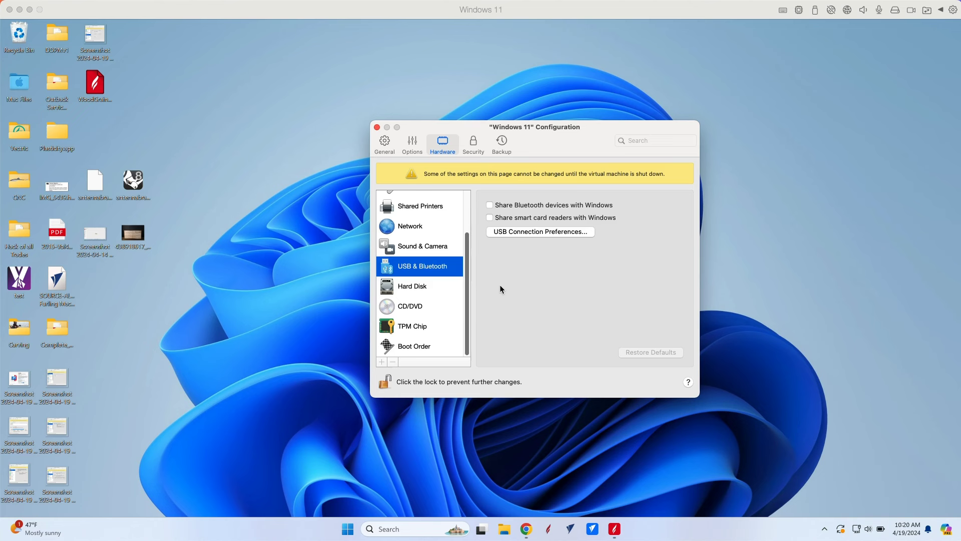
# Check the VM's 256 GB hard disk settings, then the CD/DVD page.
pyautogui.click(419, 287)
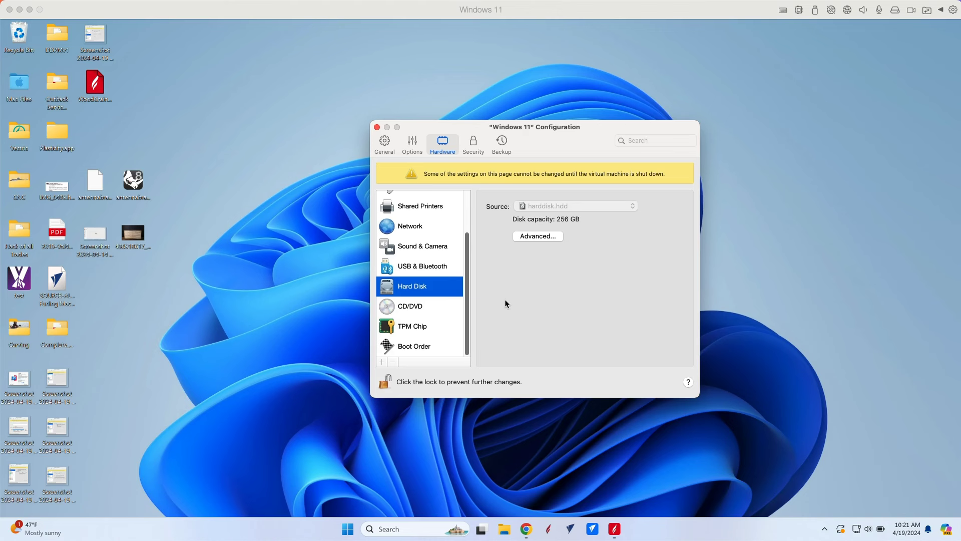
pyautogui.click(411, 309)
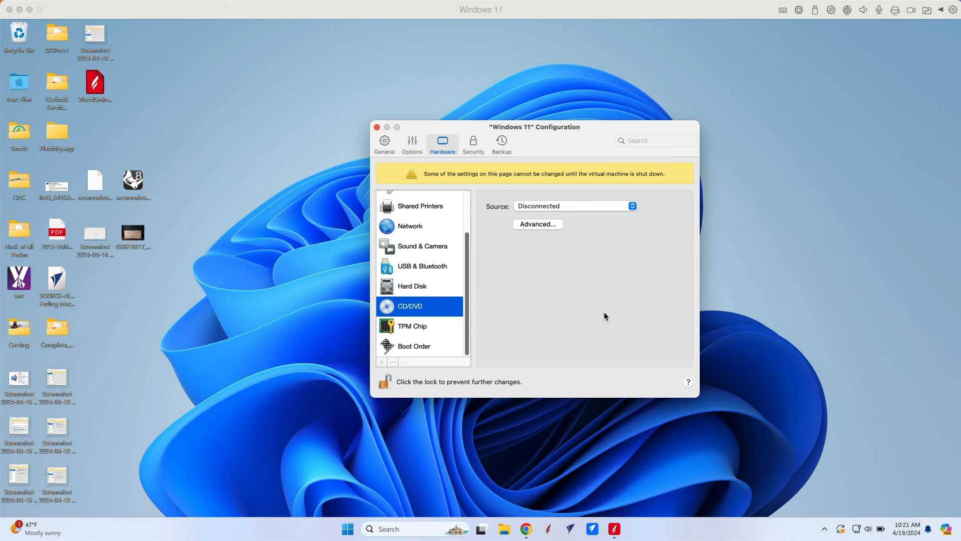
# Show the TPM Chip page, whose encryption password is kept in the macOS Keychain.
pyautogui.click(408, 330)
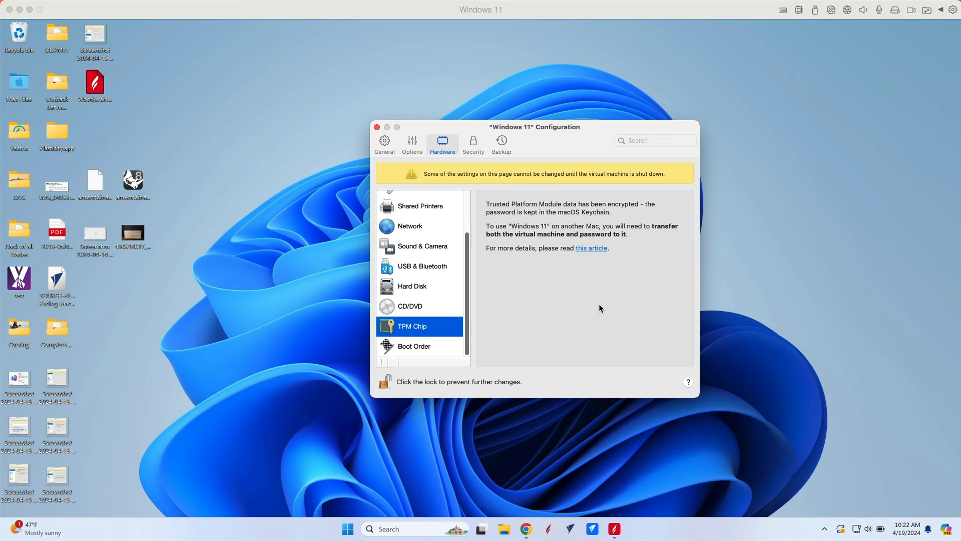
# Look over the VM's Boot Order, Security and Backup settings.
pyautogui.press('Down')
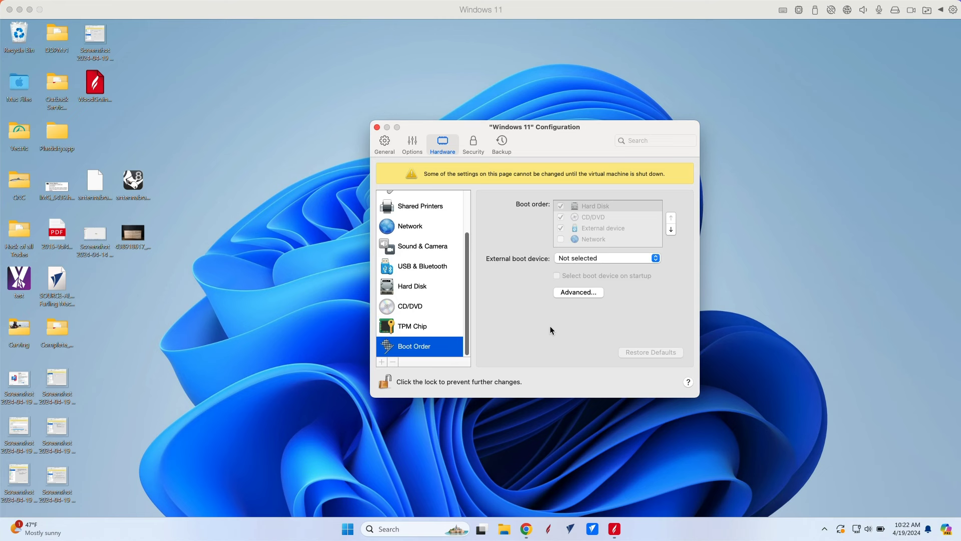
pyautogui.click(473, 143)
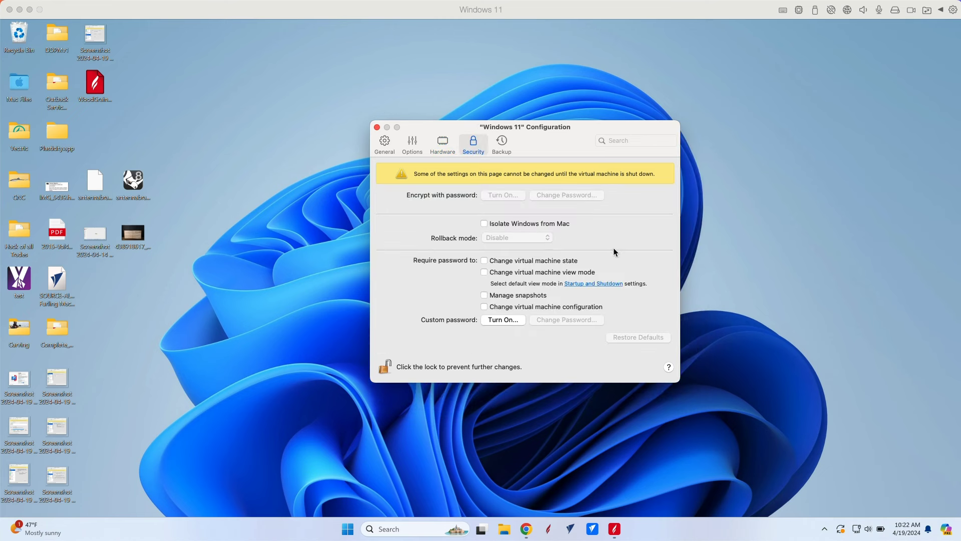
pyautogui.click(502, 144)
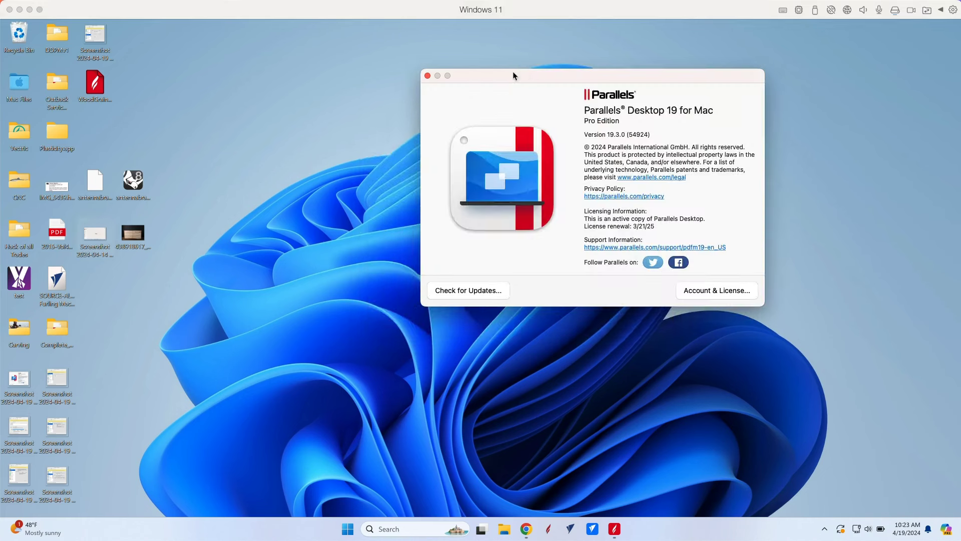
# Confirm Parallels Desktop 19 is up to date in About Parallels Desktop, then bring Aspire forward.
pyautogui.moveTo(512, 75); pyautogui.dragTo(428, 103)
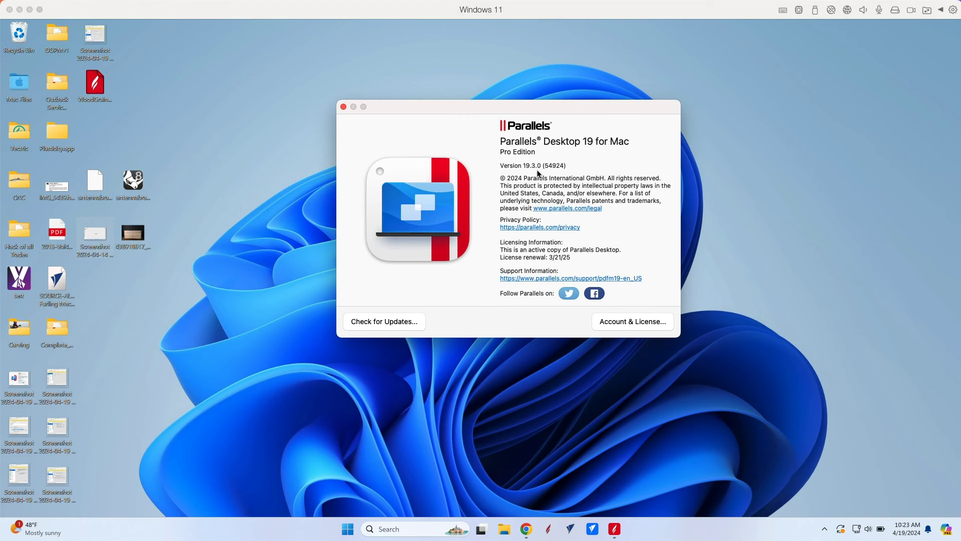
pyautogui.click(407, 321)
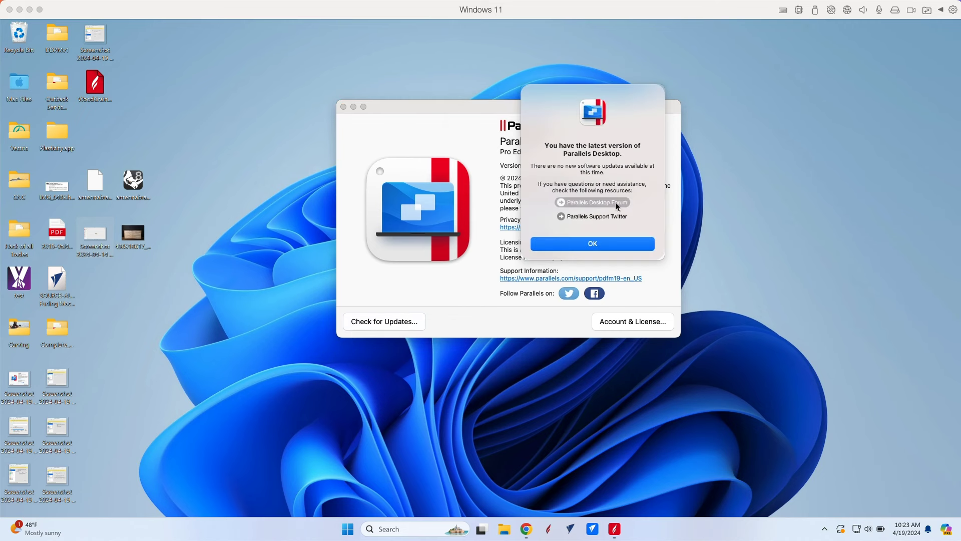
pyautogui.click(617, 245)
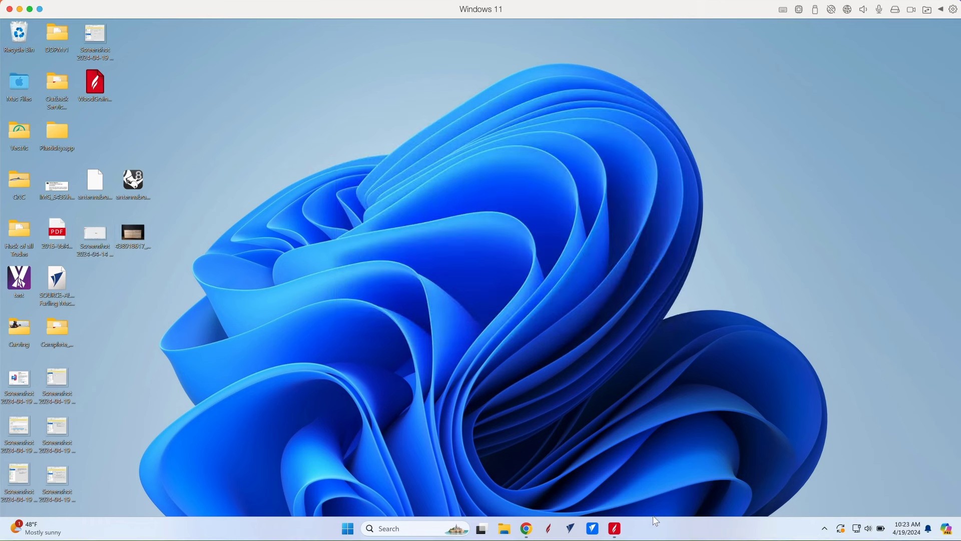
pyautogui.click(616, 528)
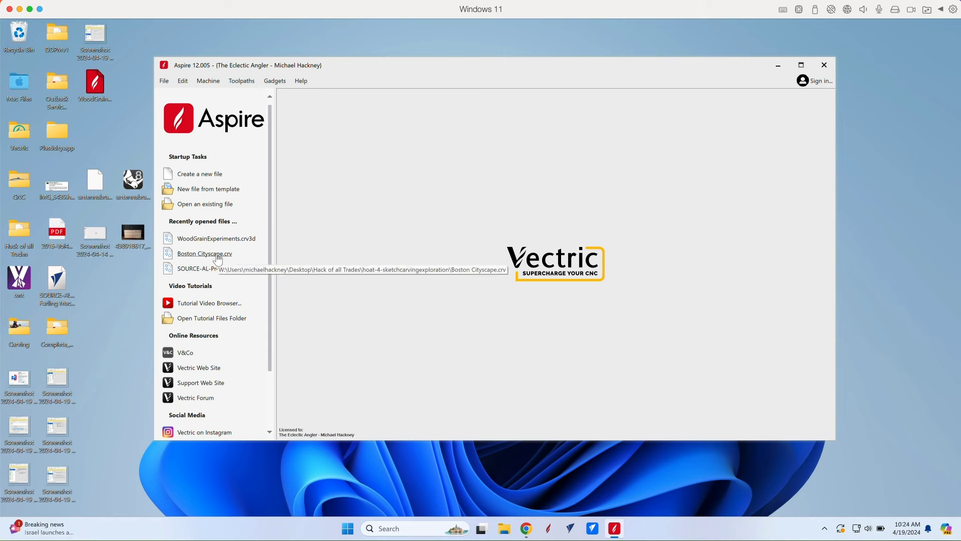
# Open the recent SOURCE-AL-Professional Furling Machine VERSION 2 file and close its Notes dialog.
pyautogui.click(213, 275)
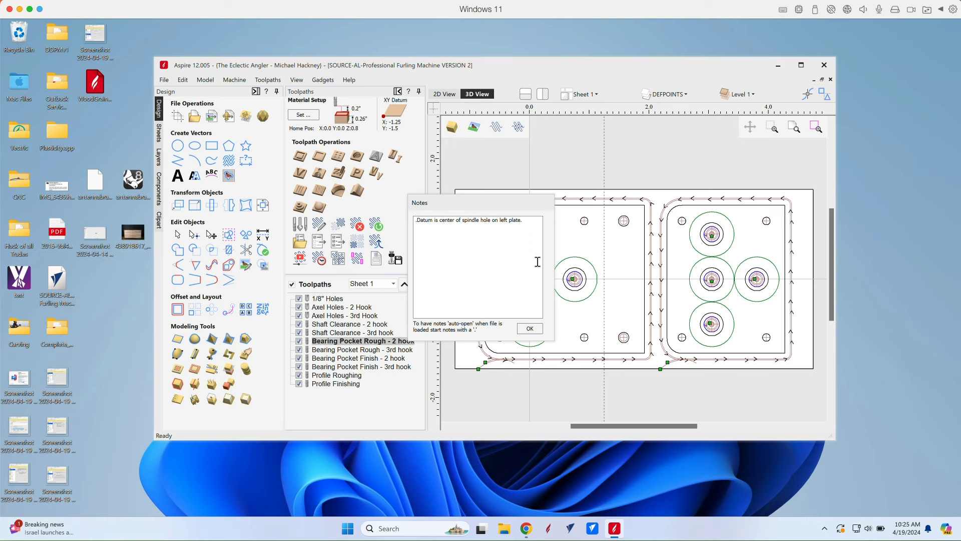
pyautogui.press('Escape')
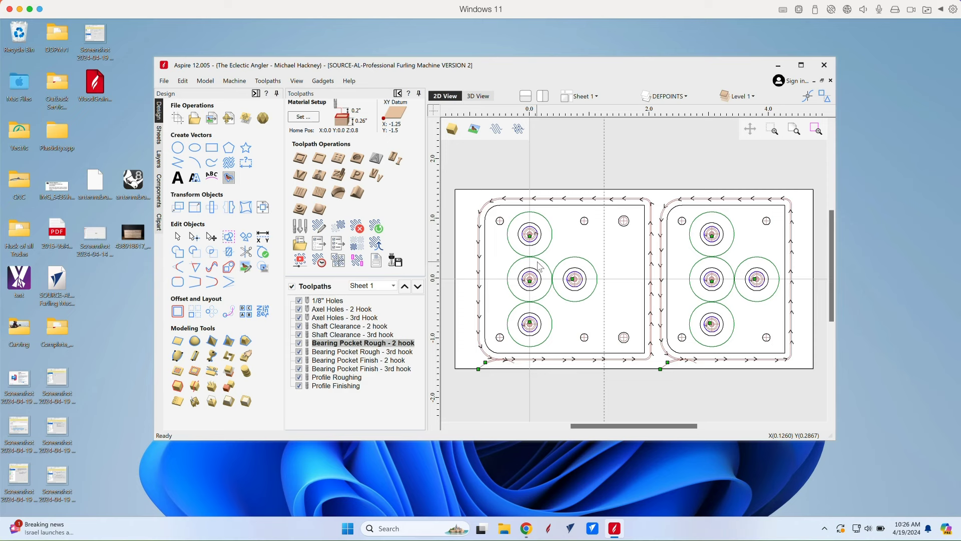
# Maximize the Aspire window, fit the whole job in view, and switch to 3D view.
pyautogui.click(800, 65)
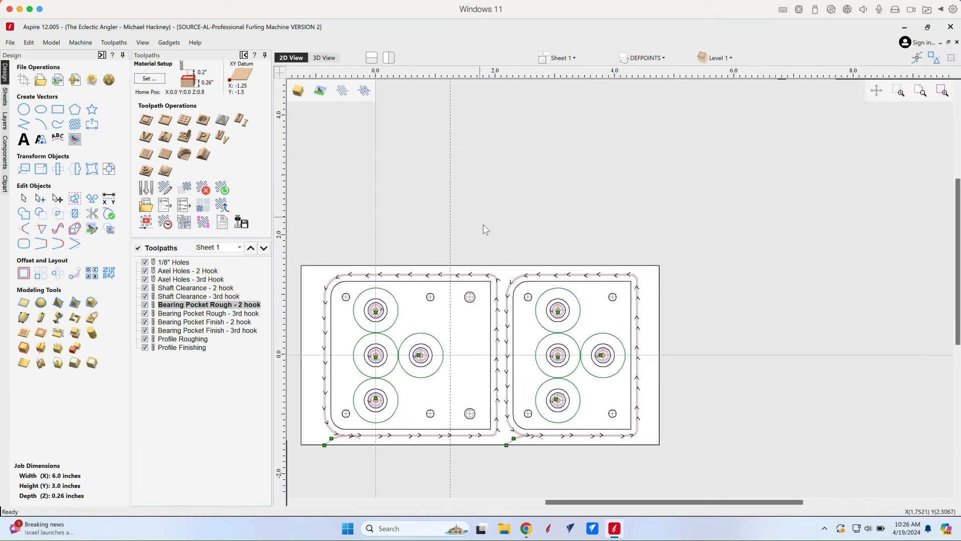
pyautogui.press('F6')
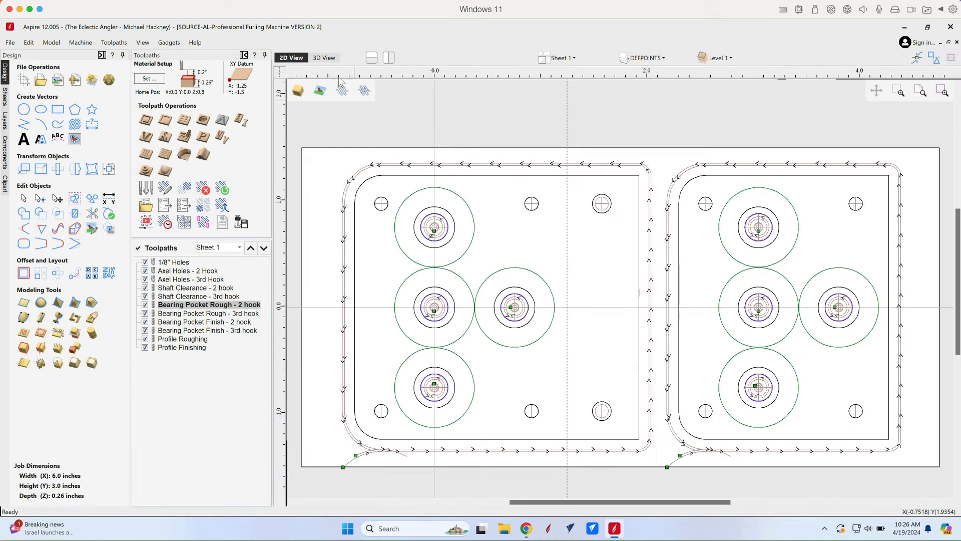
pyautogui.click(324, 57)
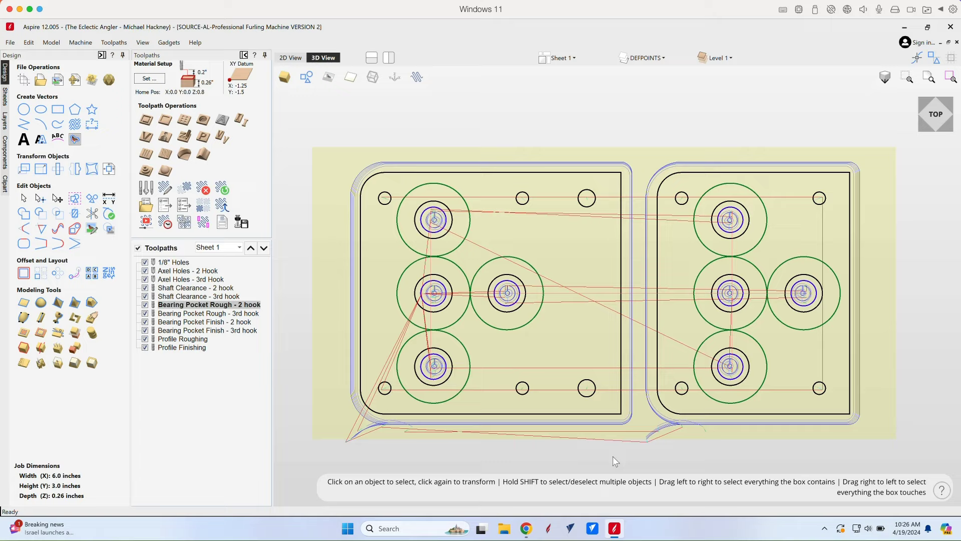
# Tilt the furling machine plates, show the material block, and use orthographic projection.
pyautogui.moveTo(615, 461); pyautogui.dragTo(680, 255)
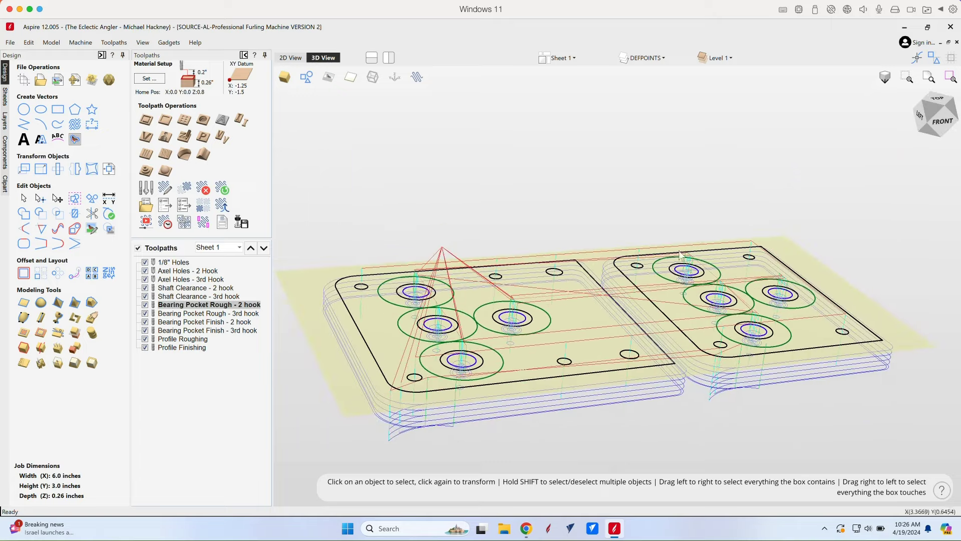
pyautogui.scroll(3, 576, 249)
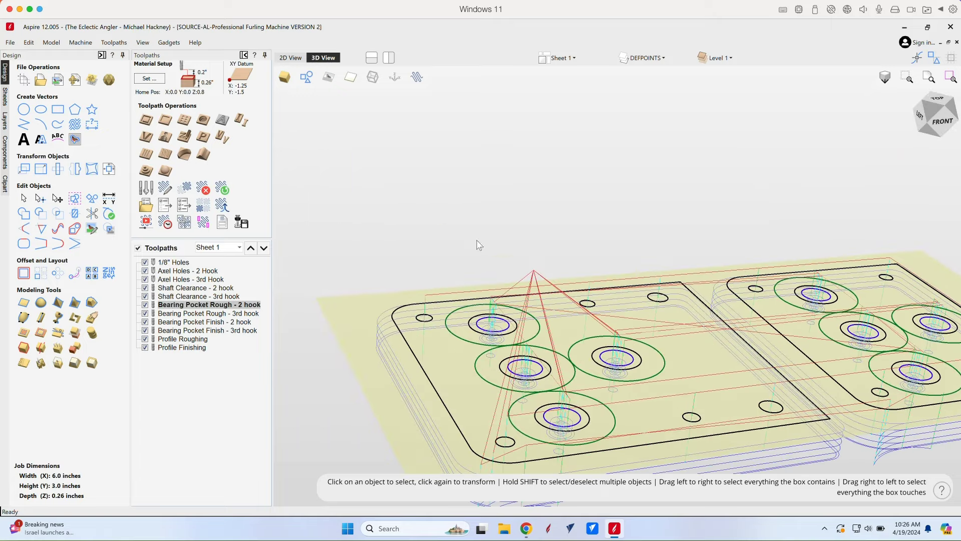
pyautogui.click(374, 79)
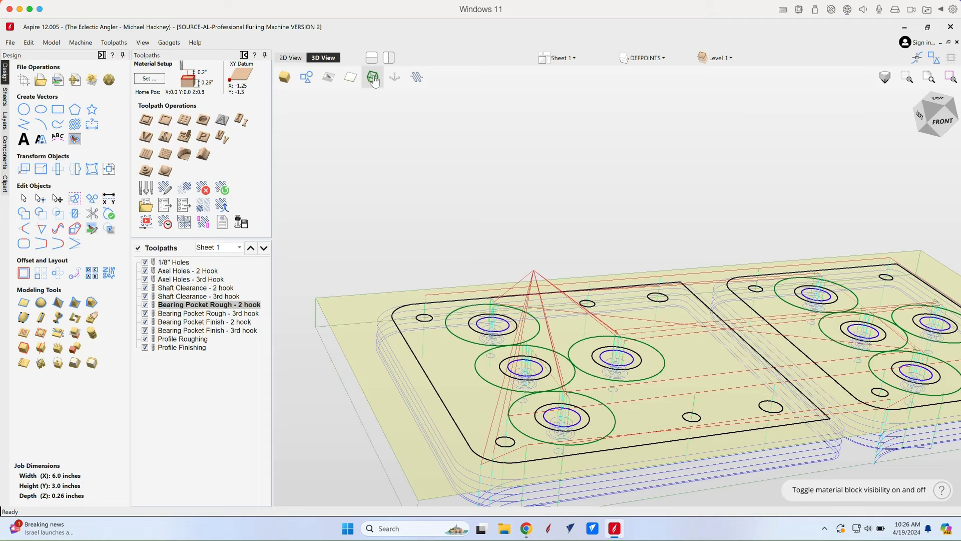
pyautogui.click(884, 80)
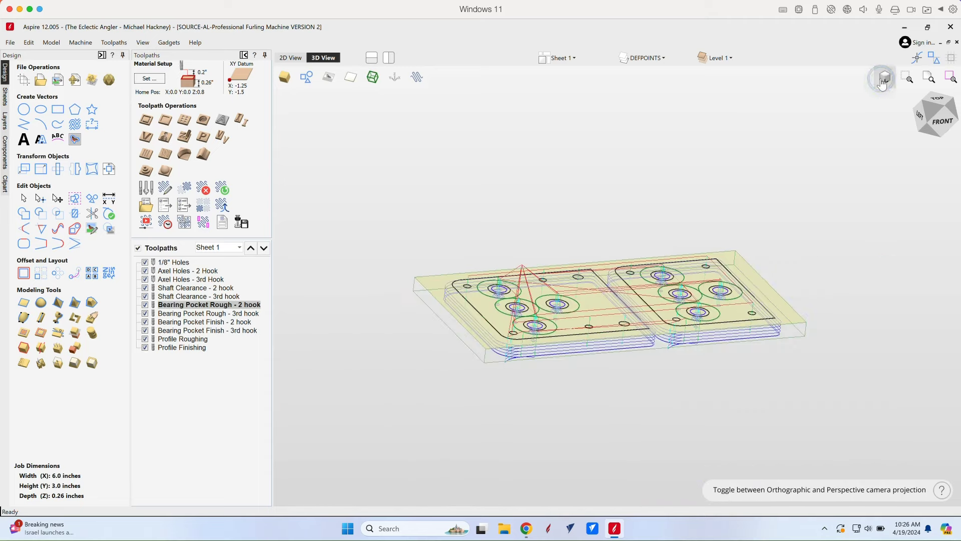
pyautogui.scroll(5, 811, 125)
pyautogui.scroll(-4, 701, 250)
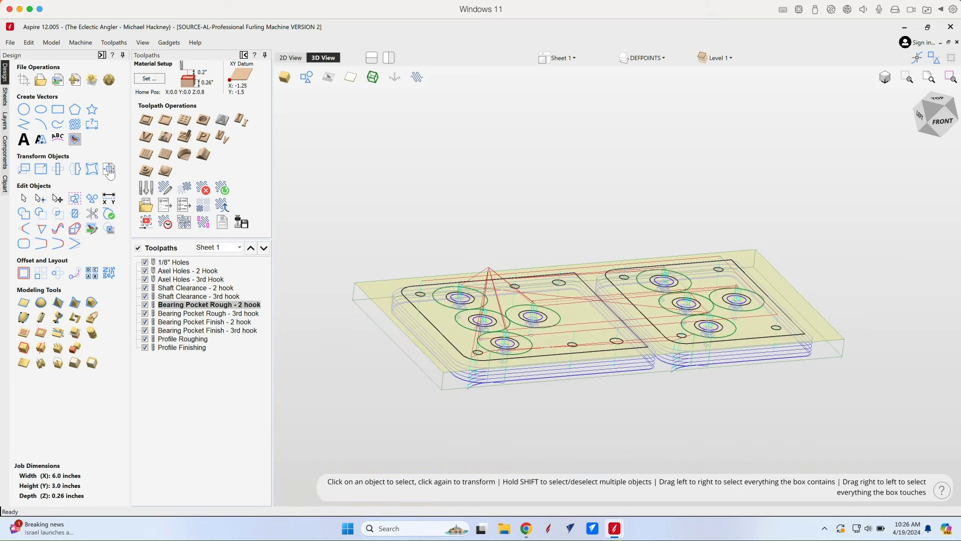
# Recalculate all toolpaths, continuing past each cut-through depth warning.
pyautogui.click(114, 43)
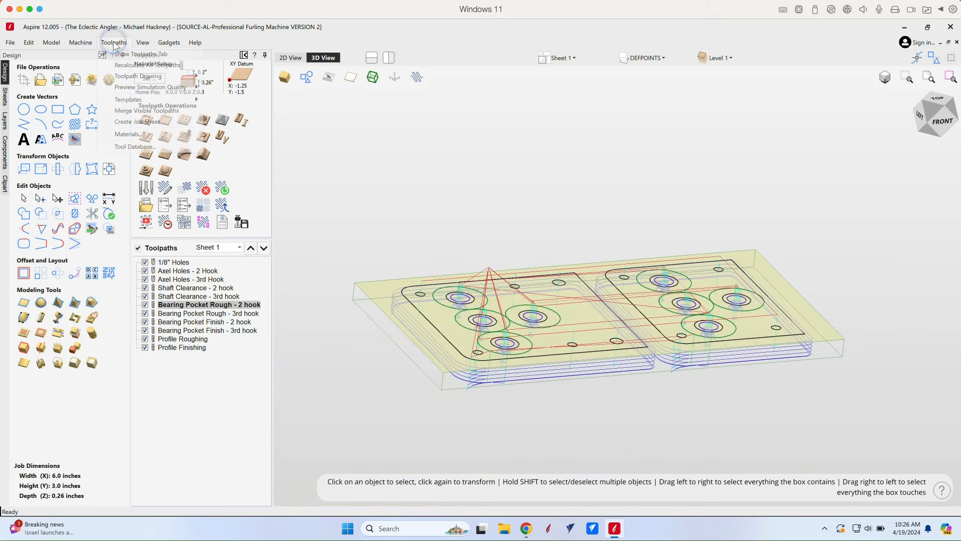
pyautogui.click(131, 68)
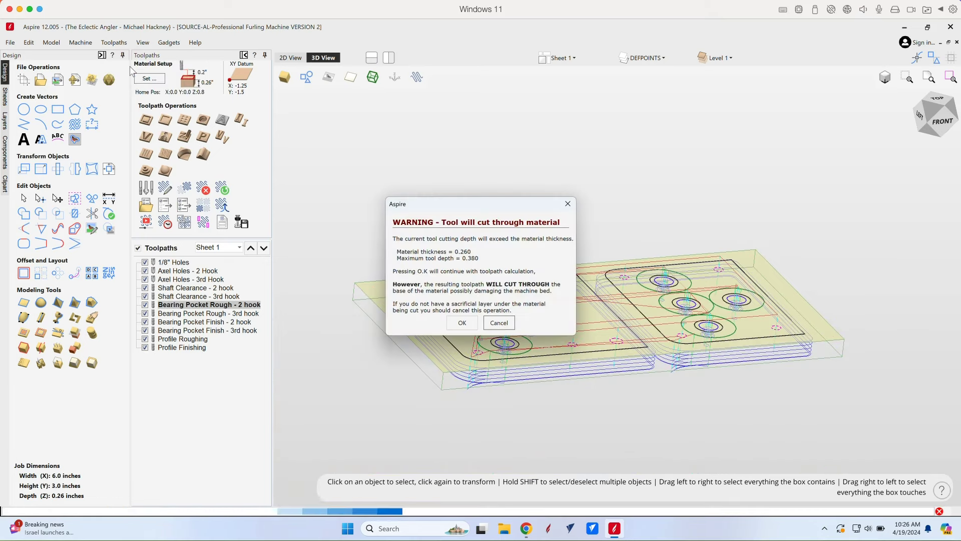
pyautogui.click(459, 325)
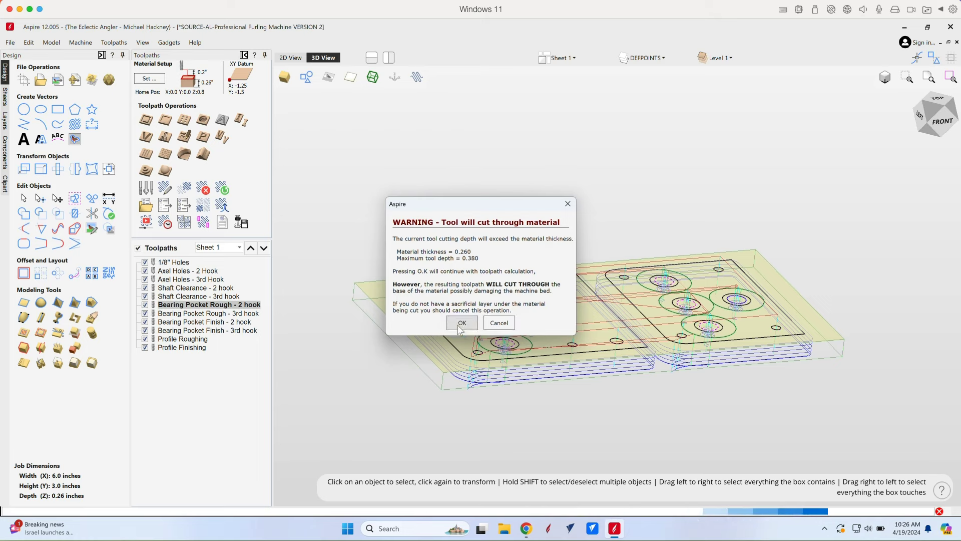
pyautogui.click(460, 325)
pyautogui.click(460, 325)
pyautogui.click(460, 324)
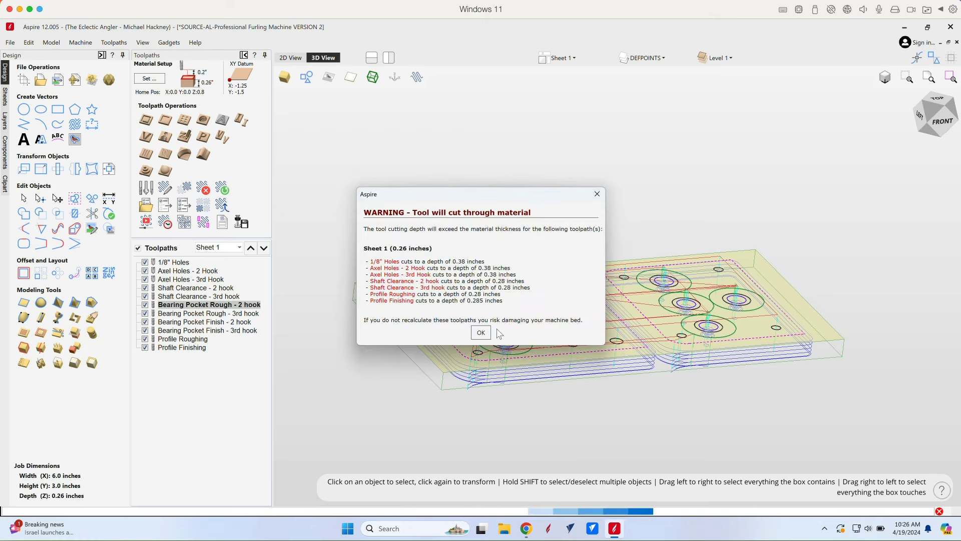
# Dismiss the over-deep toolpath list and success message, then centre the MacBook Air About window.
pyautogui.click(481, 332)
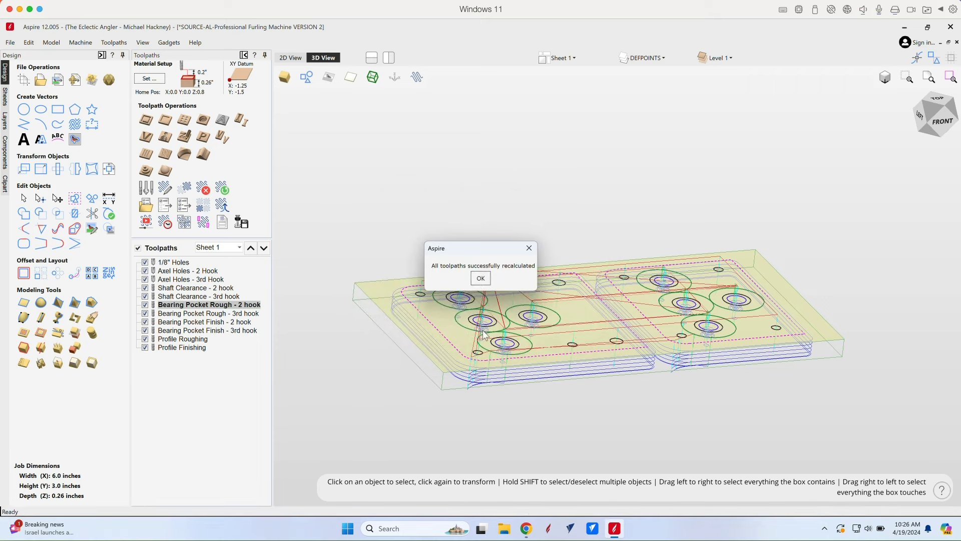
pyautogui.click(481, 279)
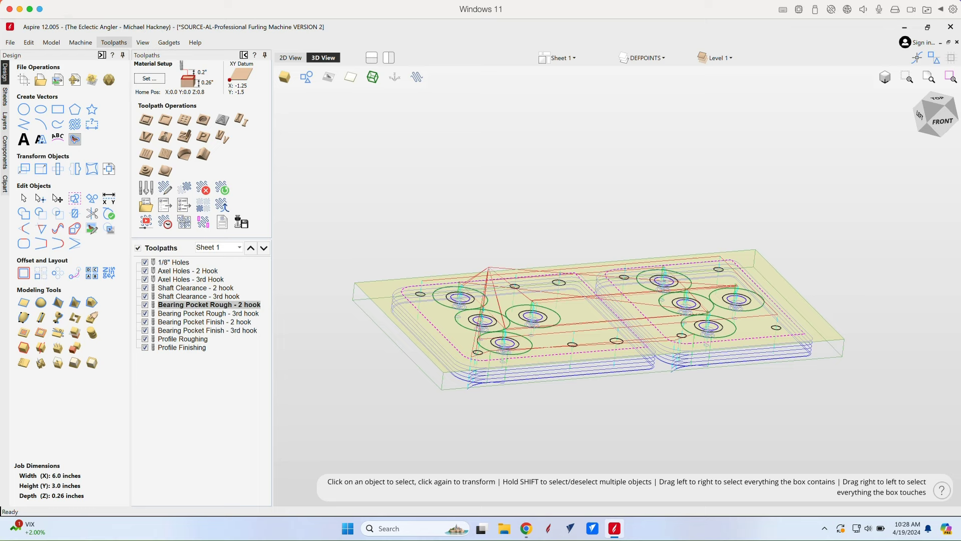
pyautogui.moveTo(572, 79); pyautogui.dragTo(482, 107)
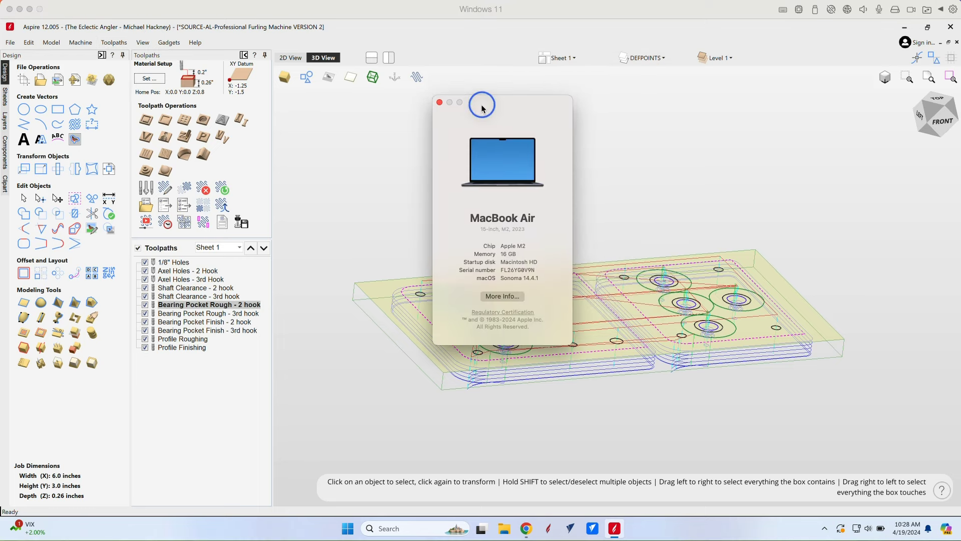